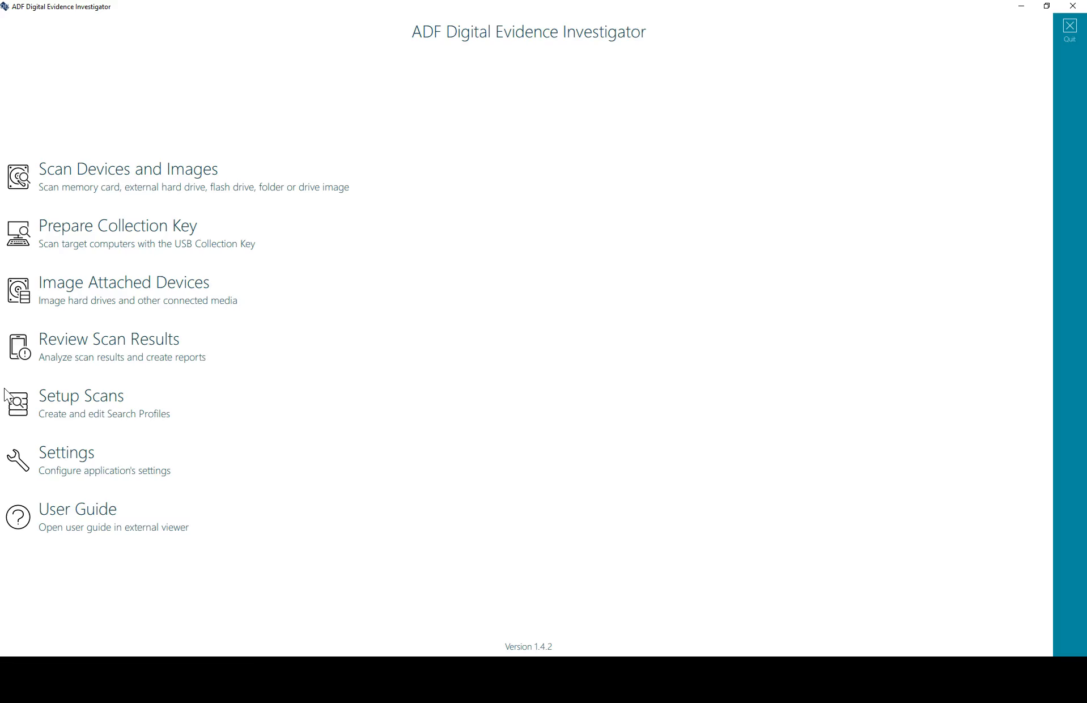
Start a new search profile and create a new capture in it that collects files based on their properties
click(34, 400)
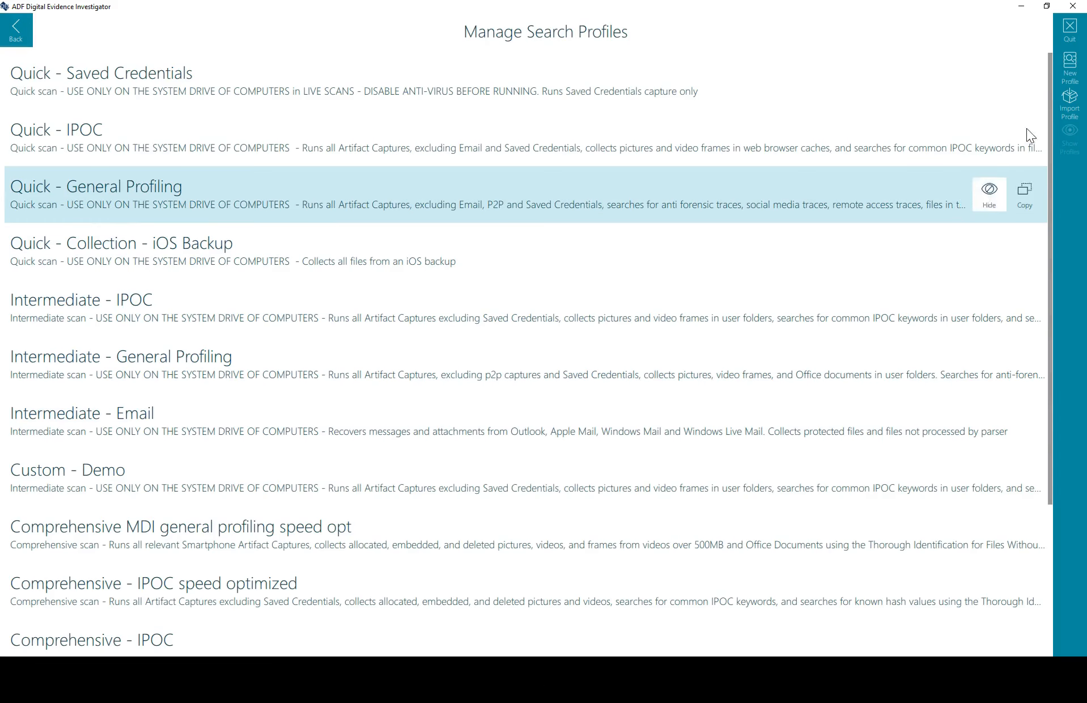
click(1071, 71)
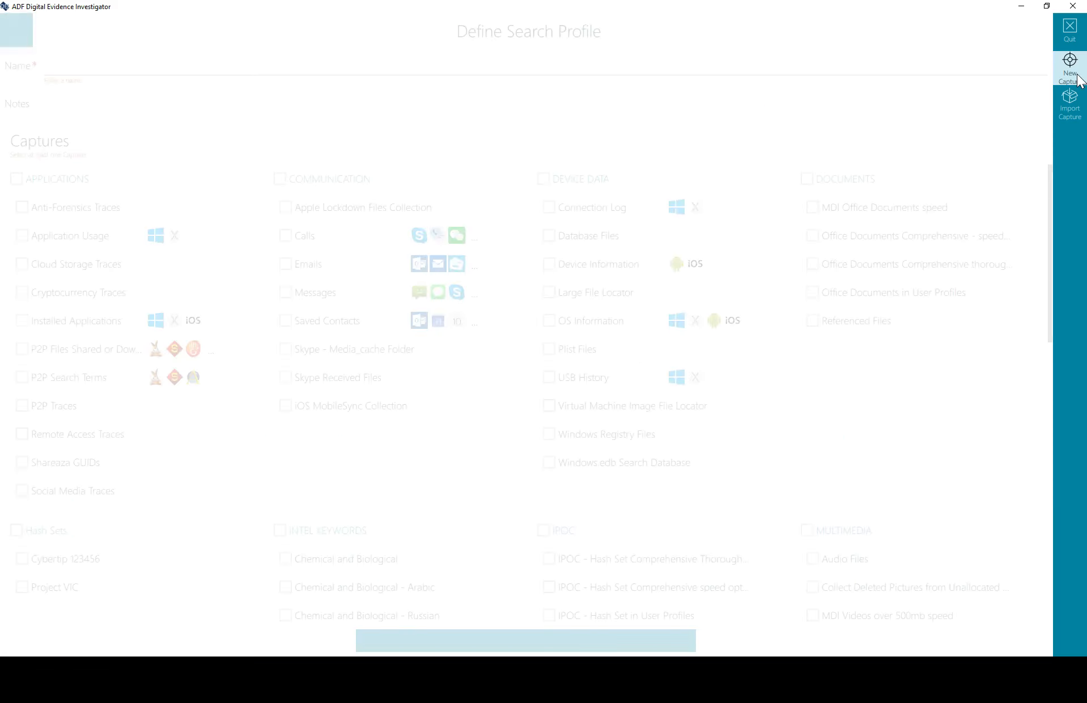
click(1076, 79)
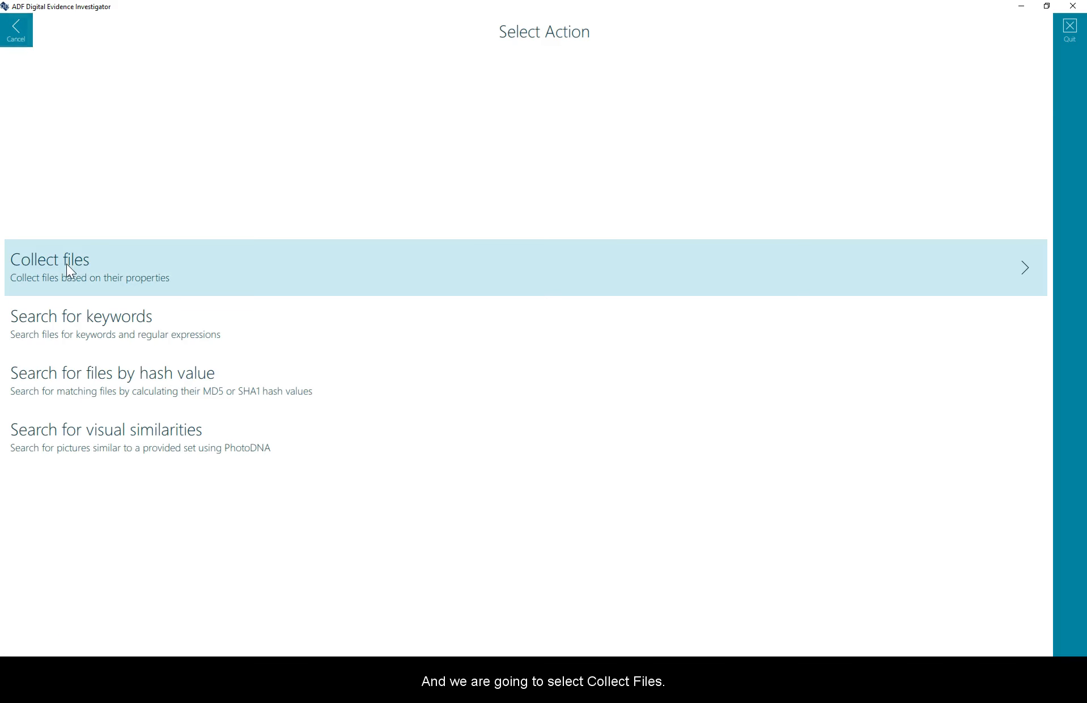
click(67, 264)
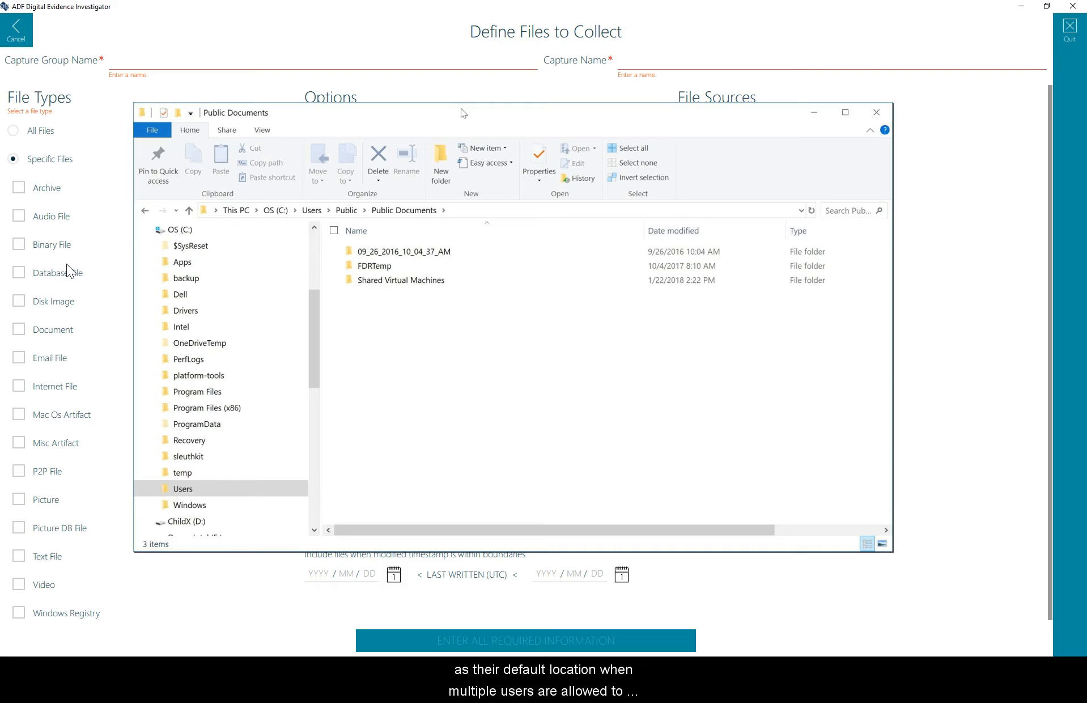
Name the capture group "My Capture" and the capture "Public Documents"
scroll(58, 265, down, 1)
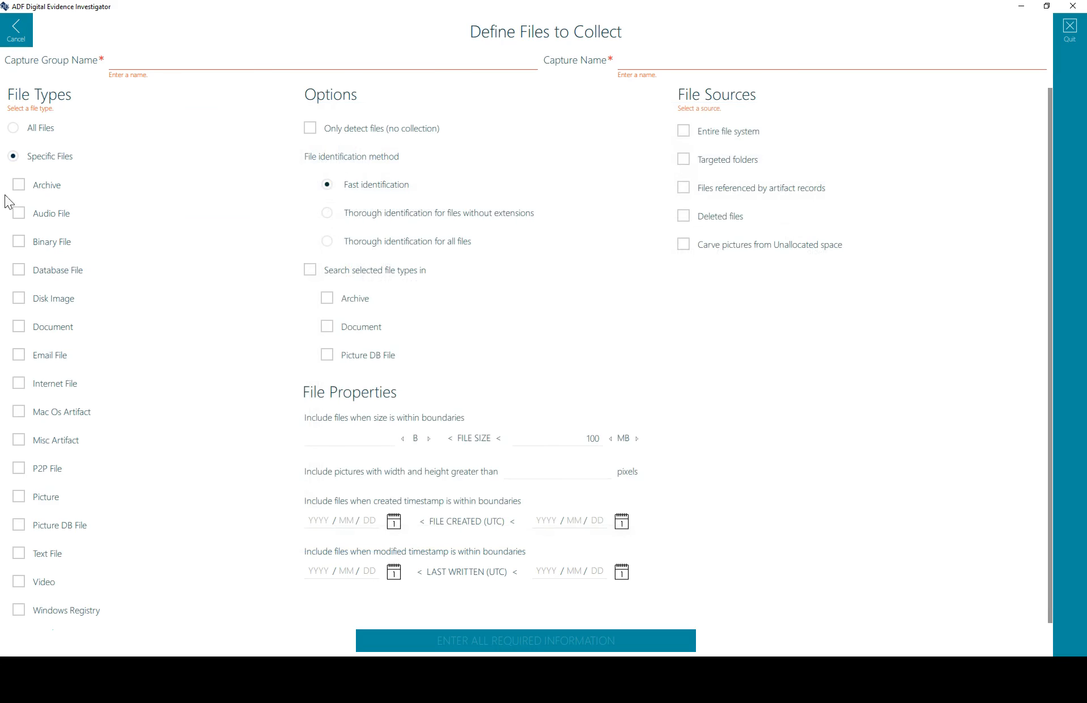
click(313, 60)
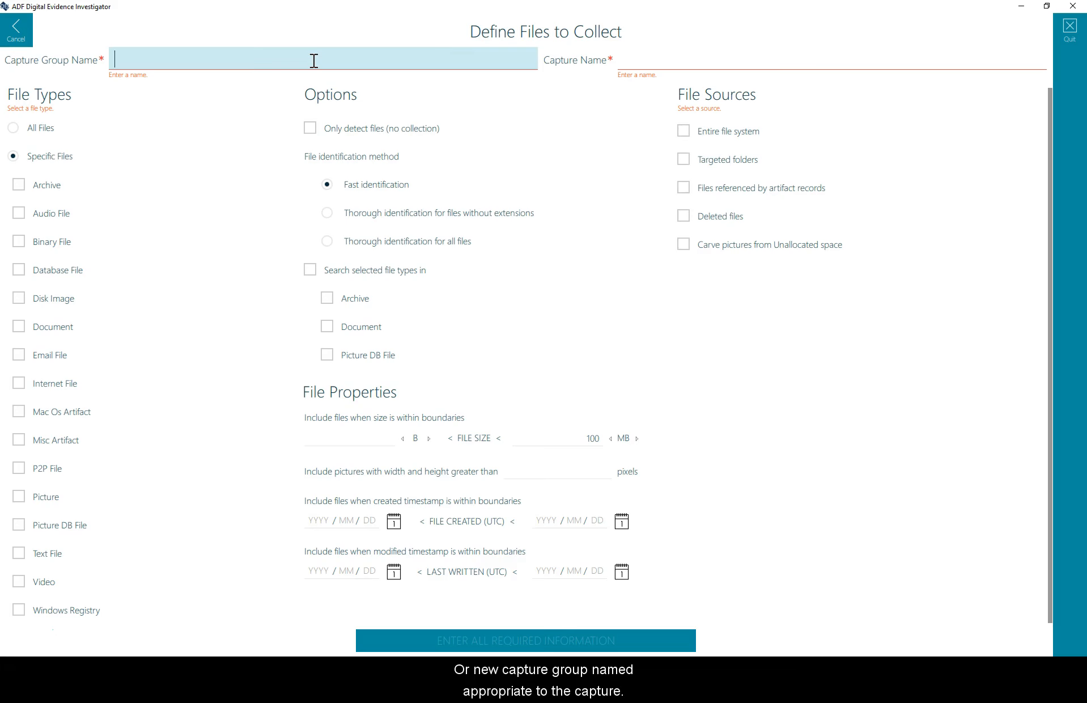
text(My C)
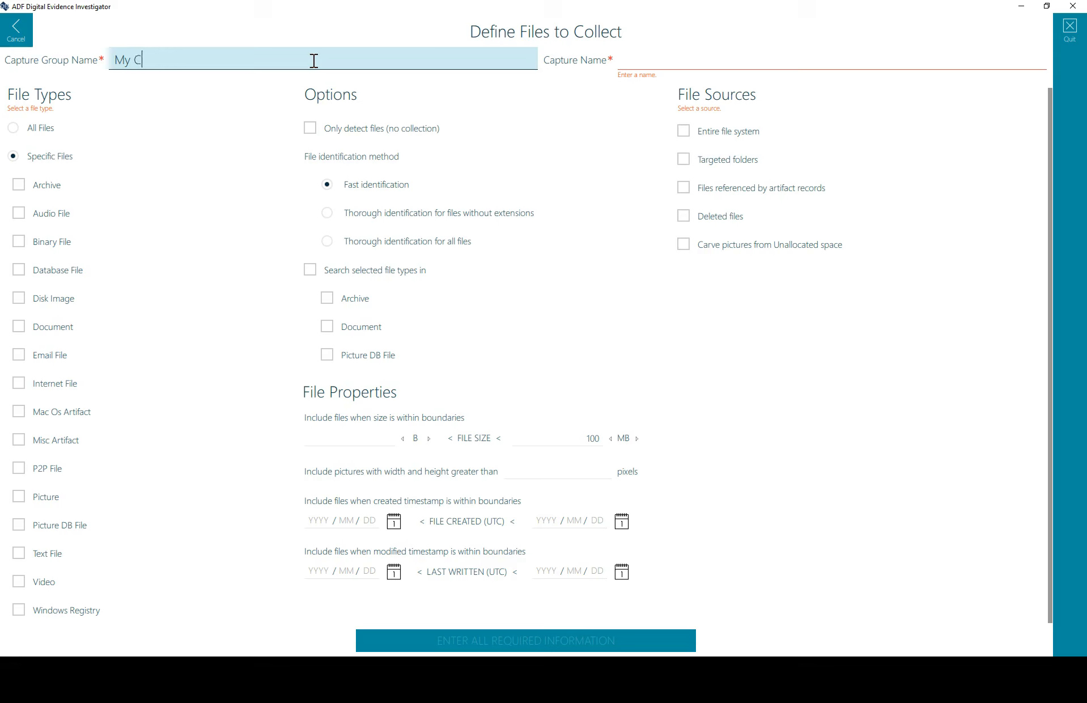
text(apture)
click(625, 56)
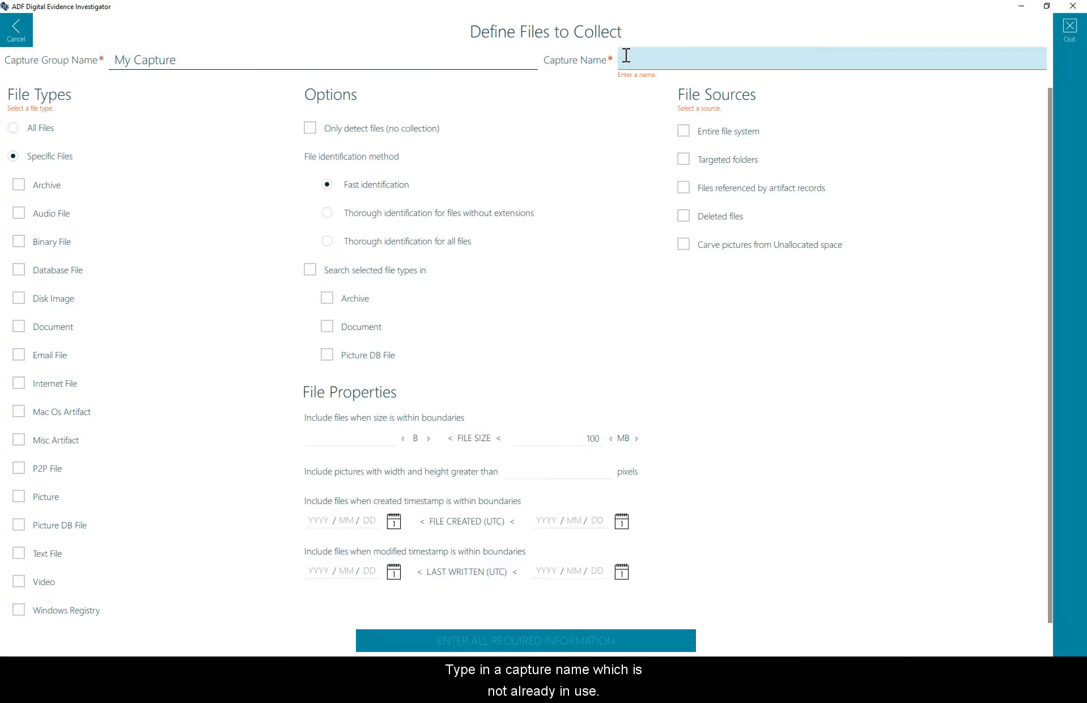
click(661, 59)
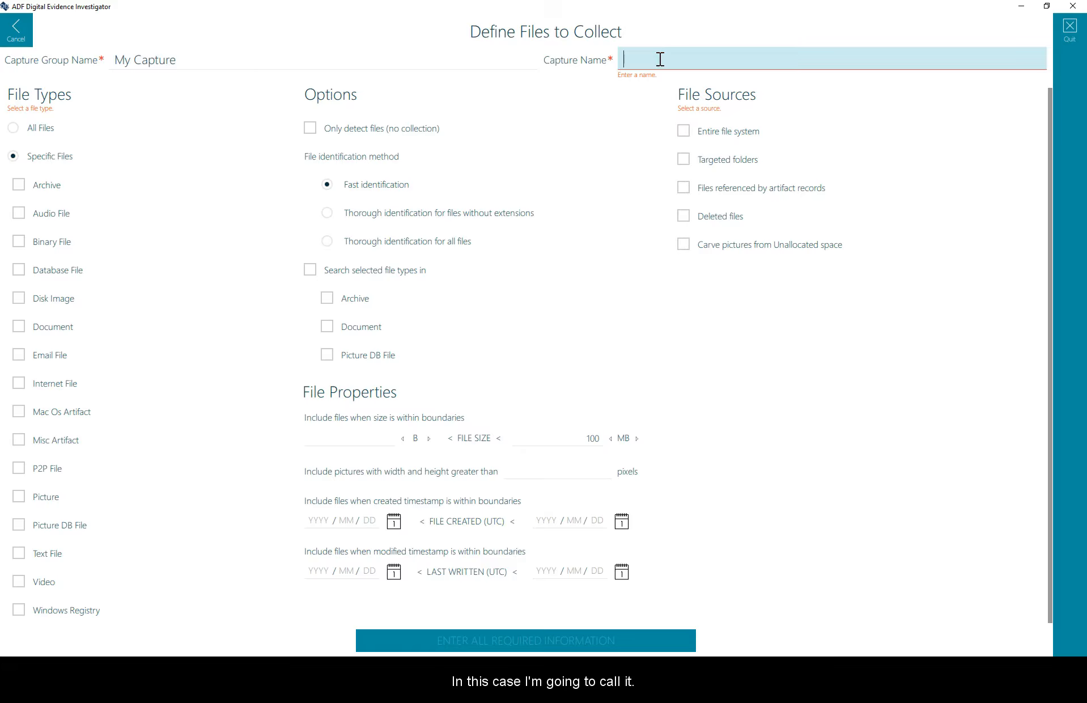
text(Pu)
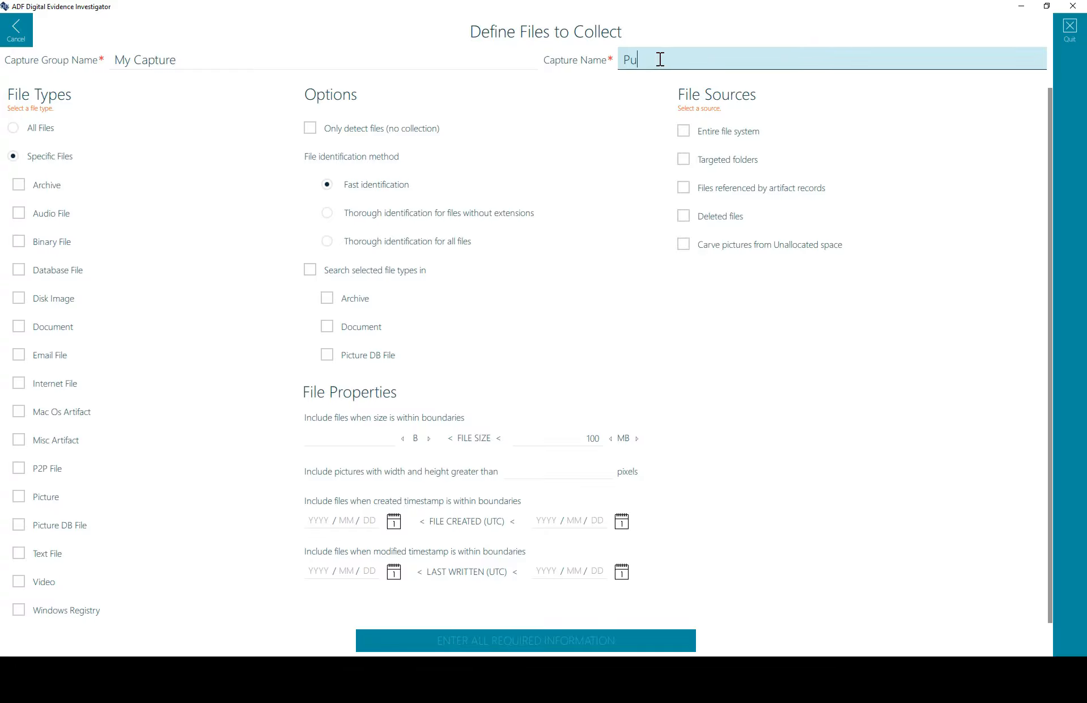
text(blic Documents)
Set the capture to collect all files and add /users/Public/Documents/.* as an included targeted folder
click(49, 126)
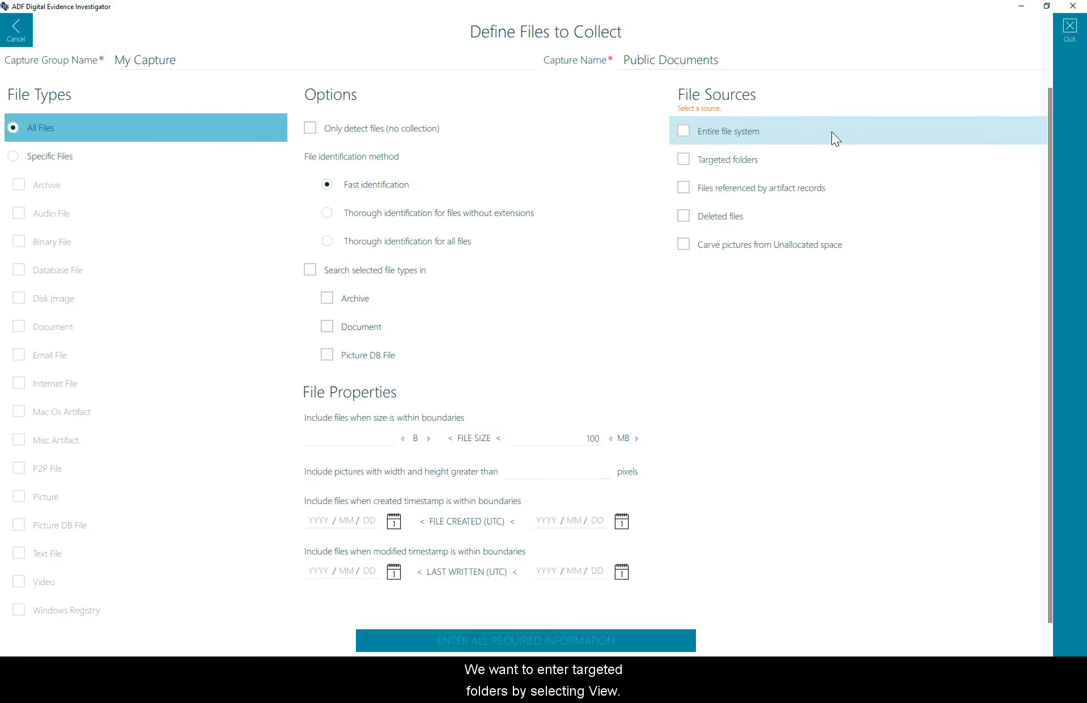
click(1026, 158)
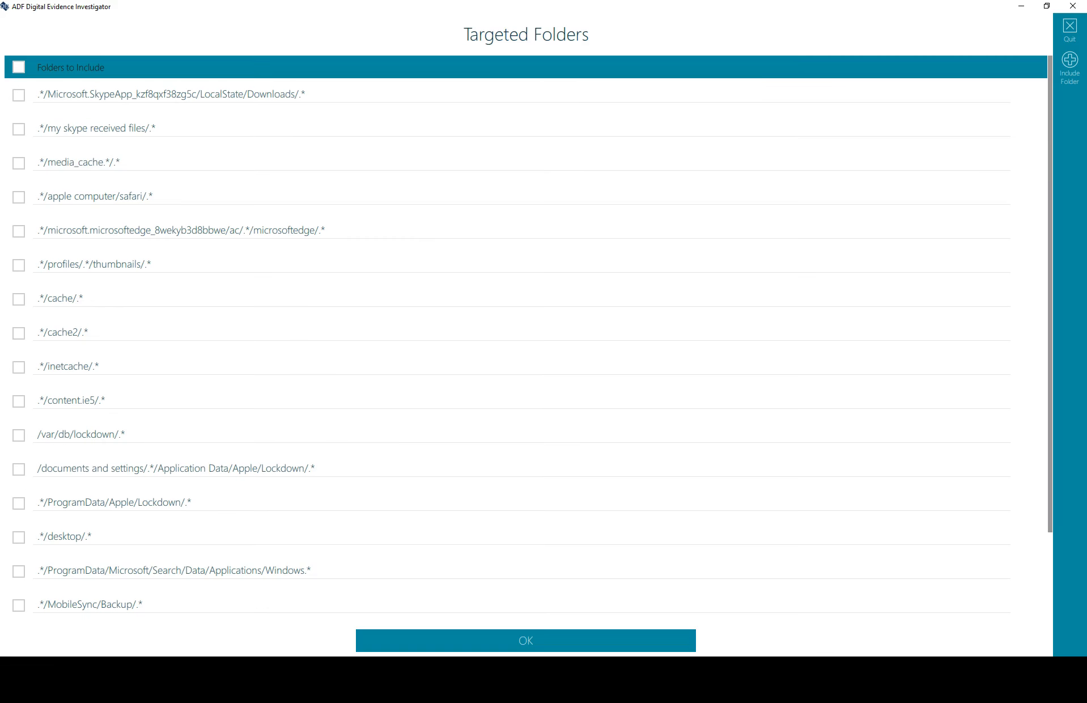
click(1075, 79)
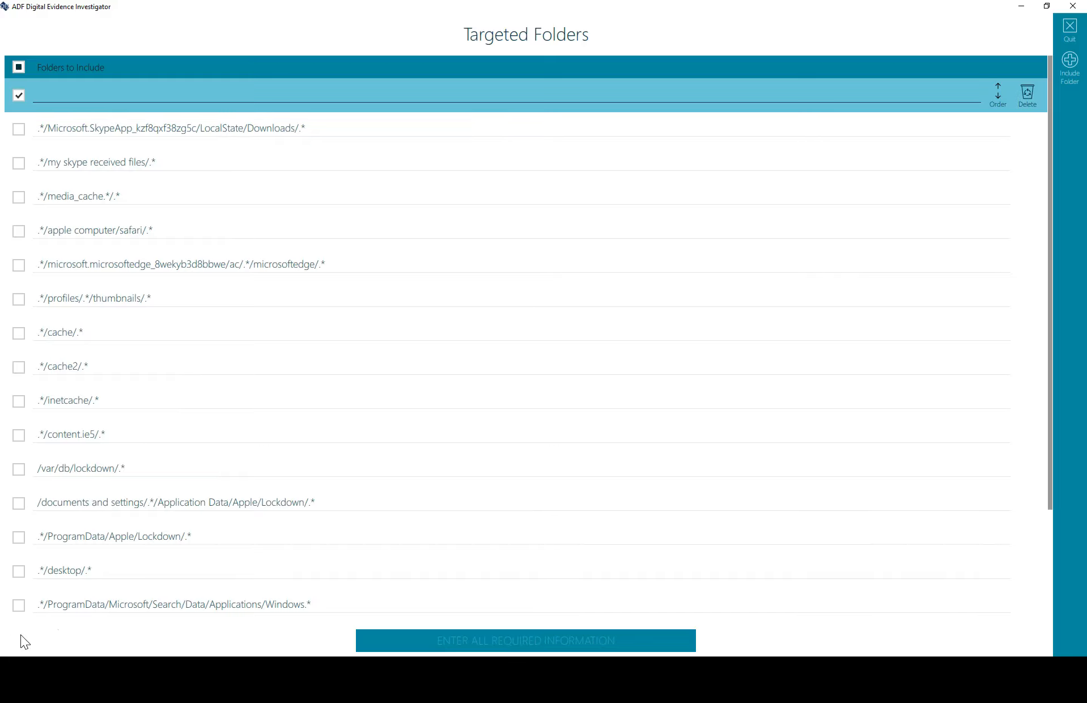
right_click(51, 93)
click(78, 151)
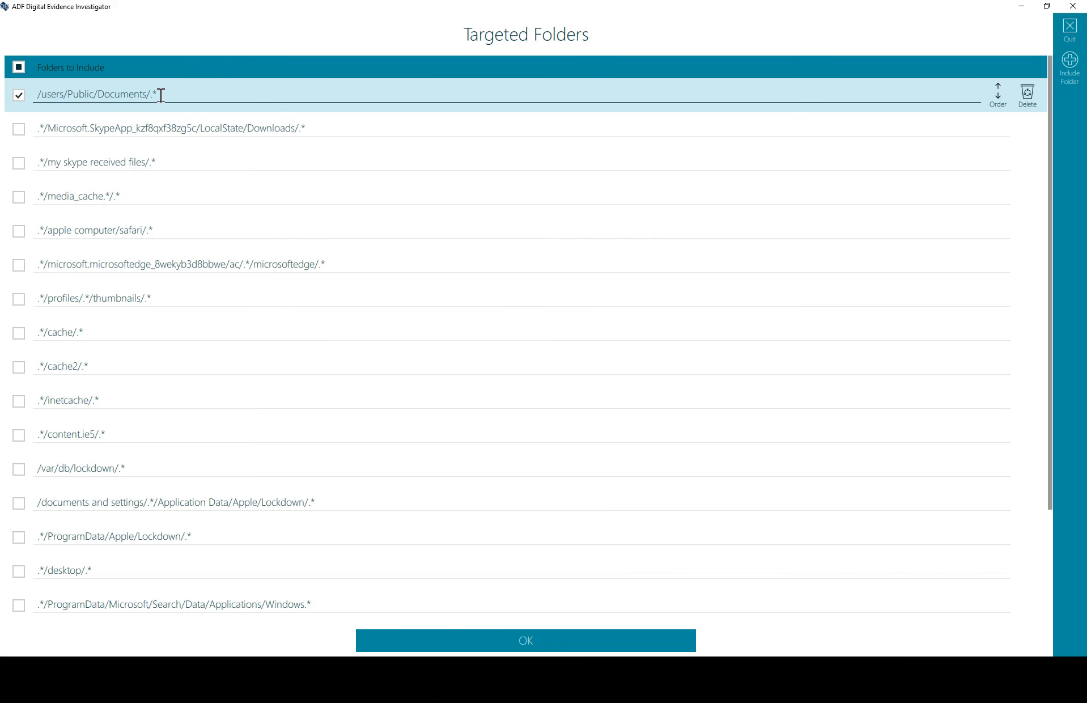
click(160, 96)
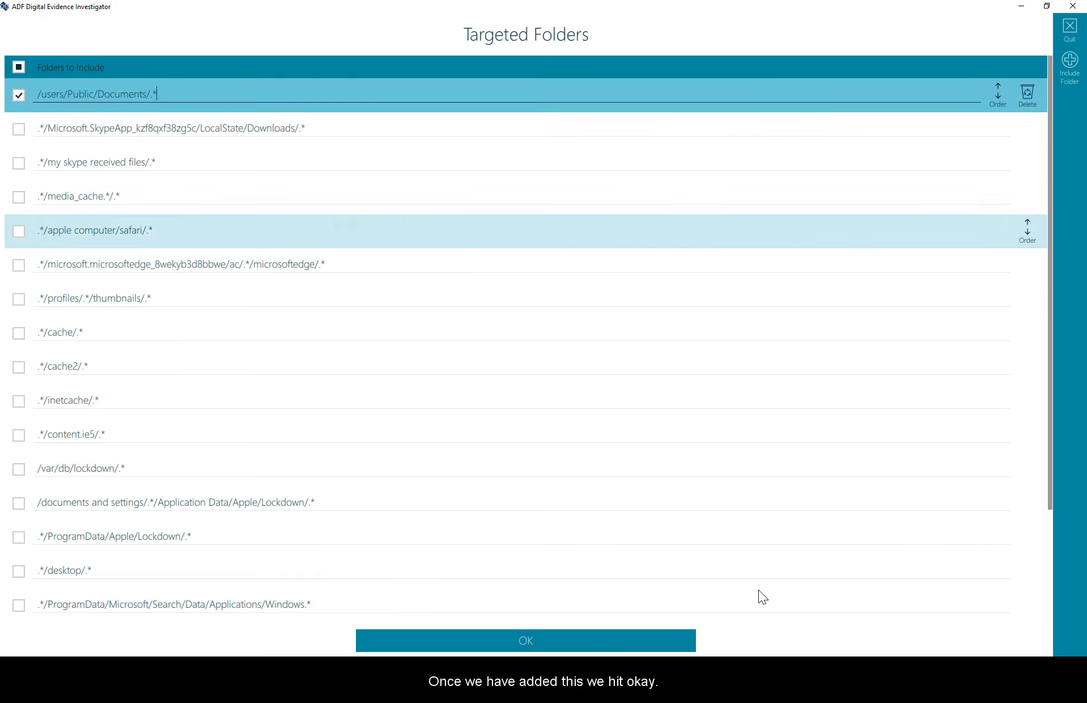
click(574, 648)
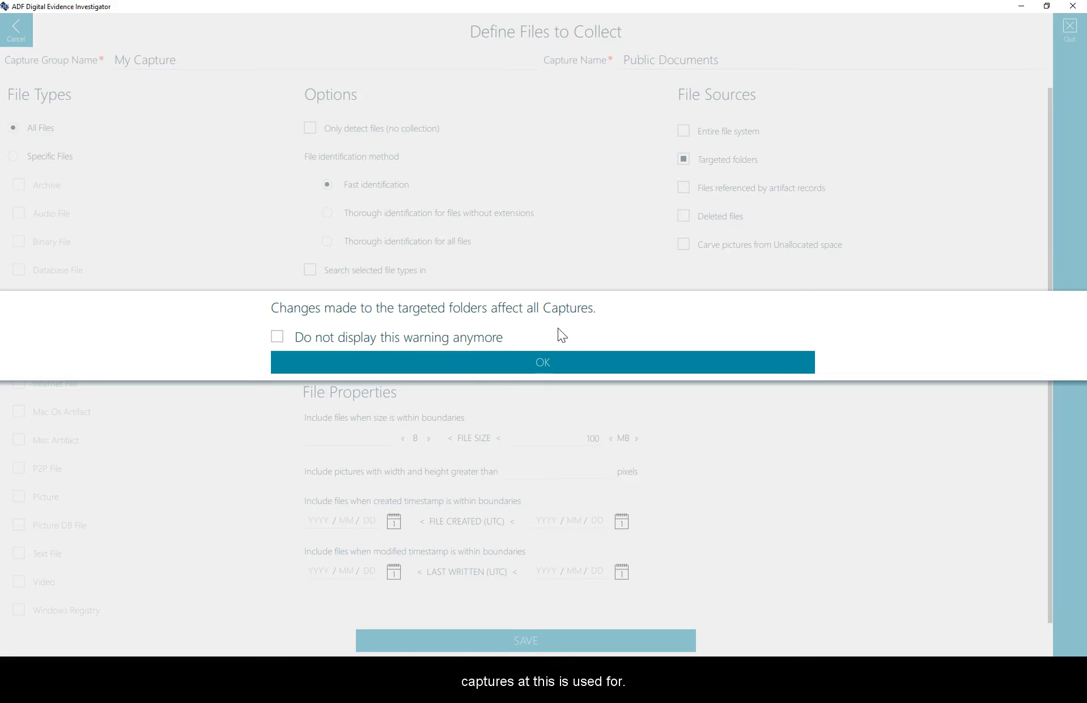
click(538, 360)
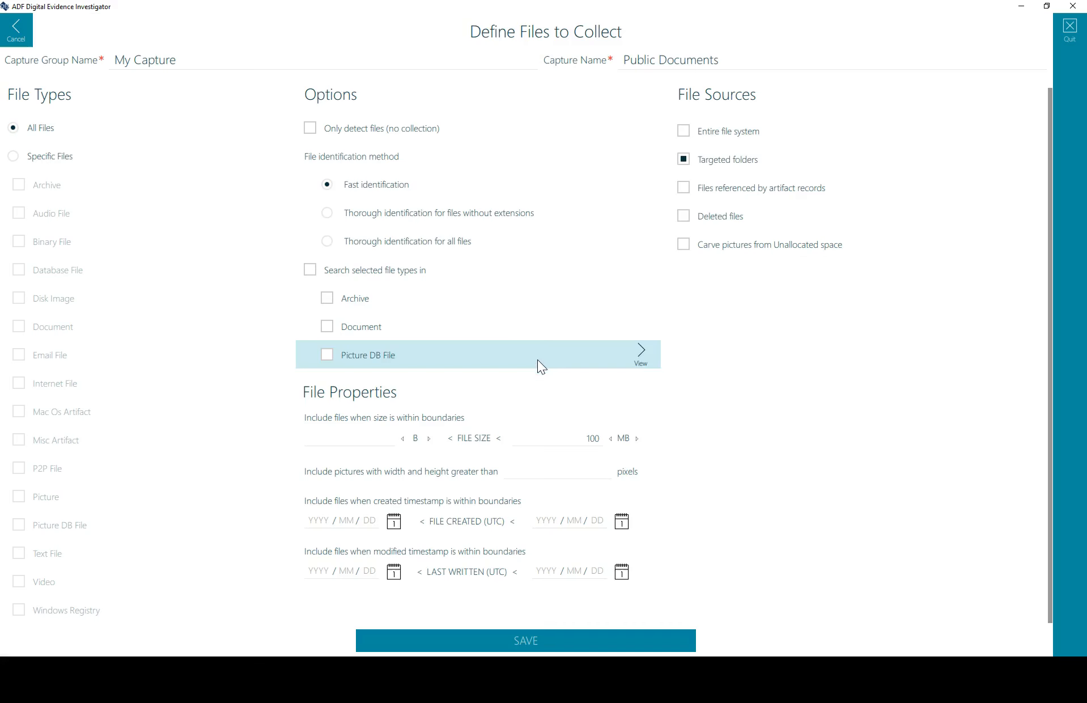
Save the capture and locate its My Capture group in the profile's list of captures
click(520, 638)
scroll(465, 524, down, 8)
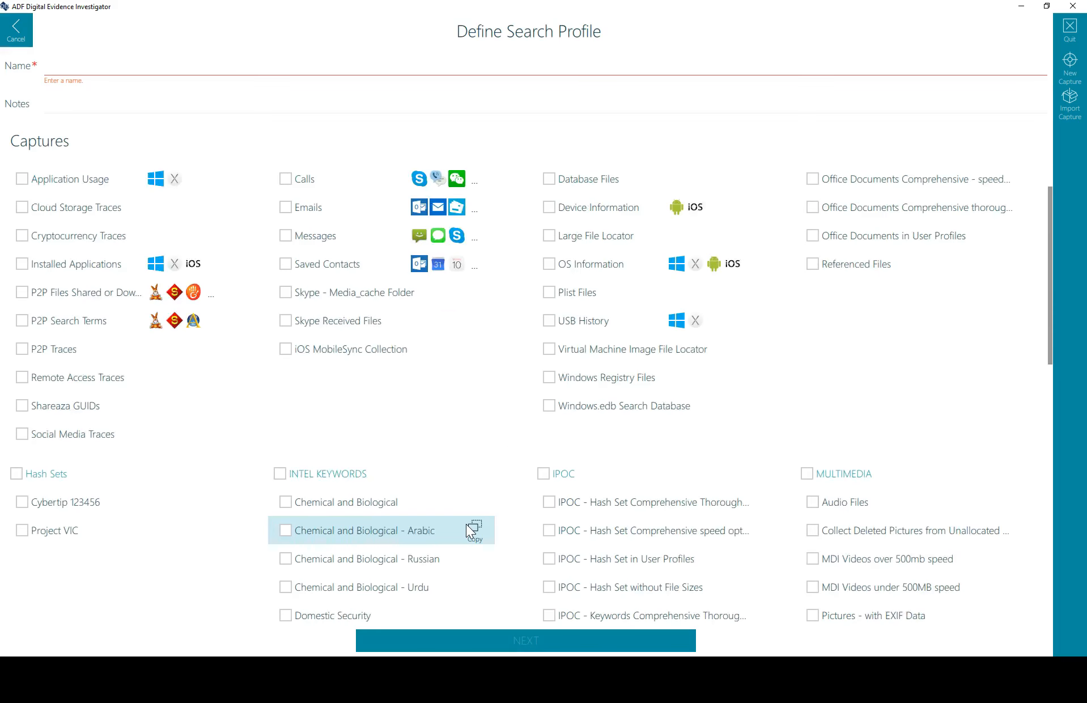
scroll(465, 524, down, 3)
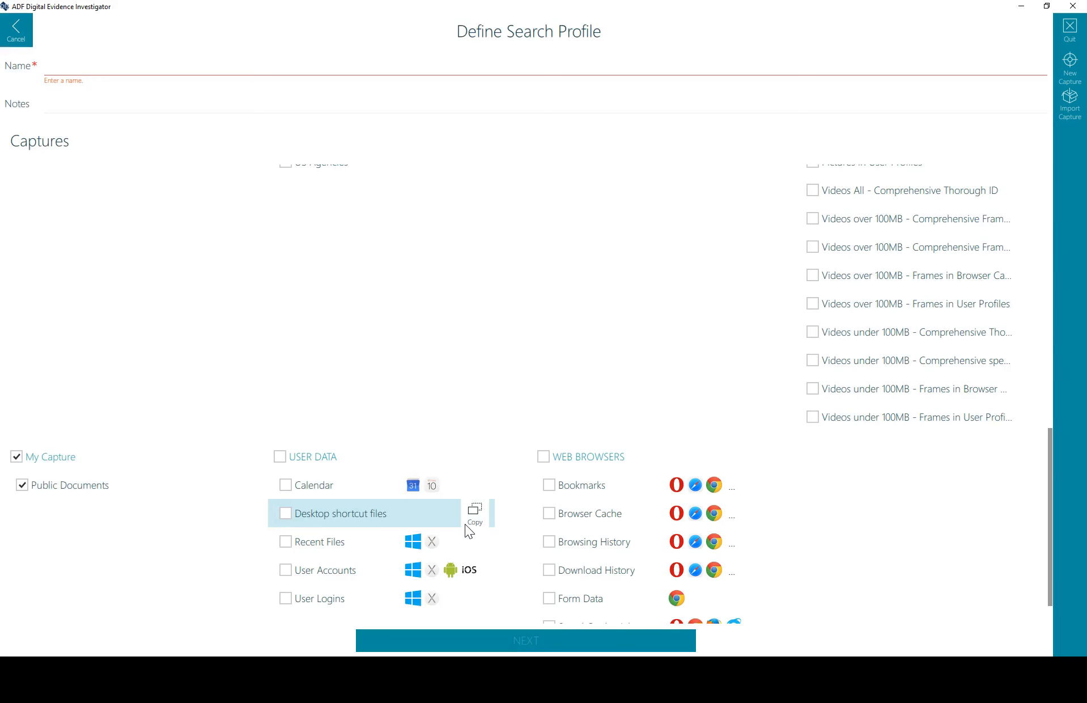
Edit the Public Documents capture to collect specific files, selecting only the Log type under Misc Artifact
mouse_move(75, 473)
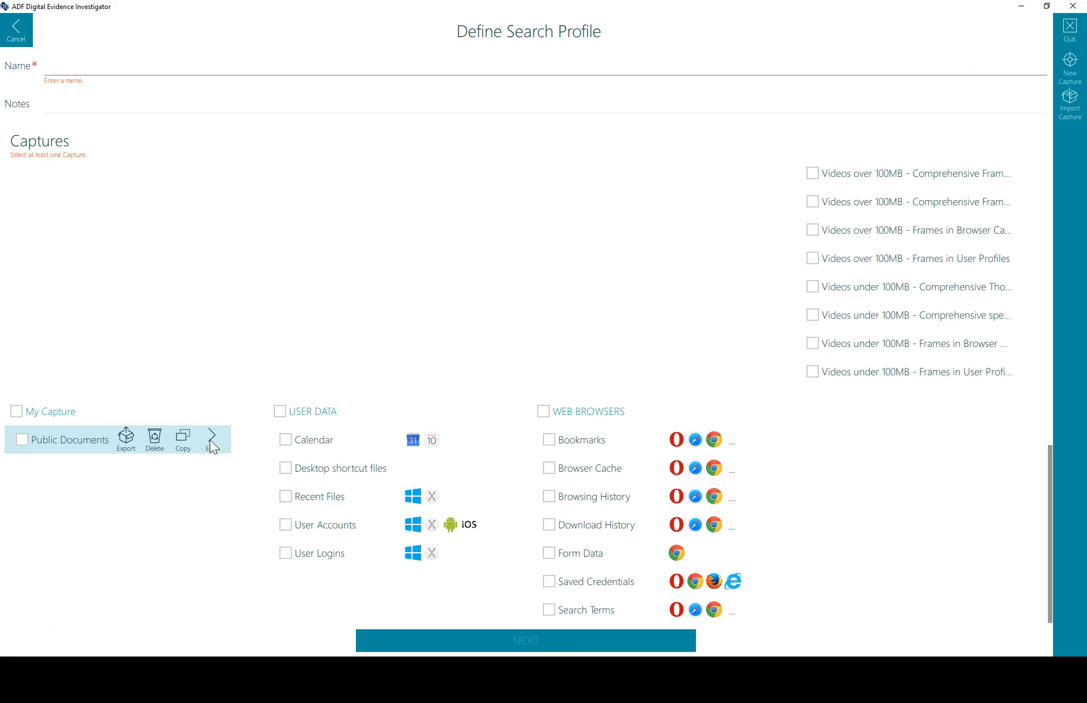
click(215, 438)
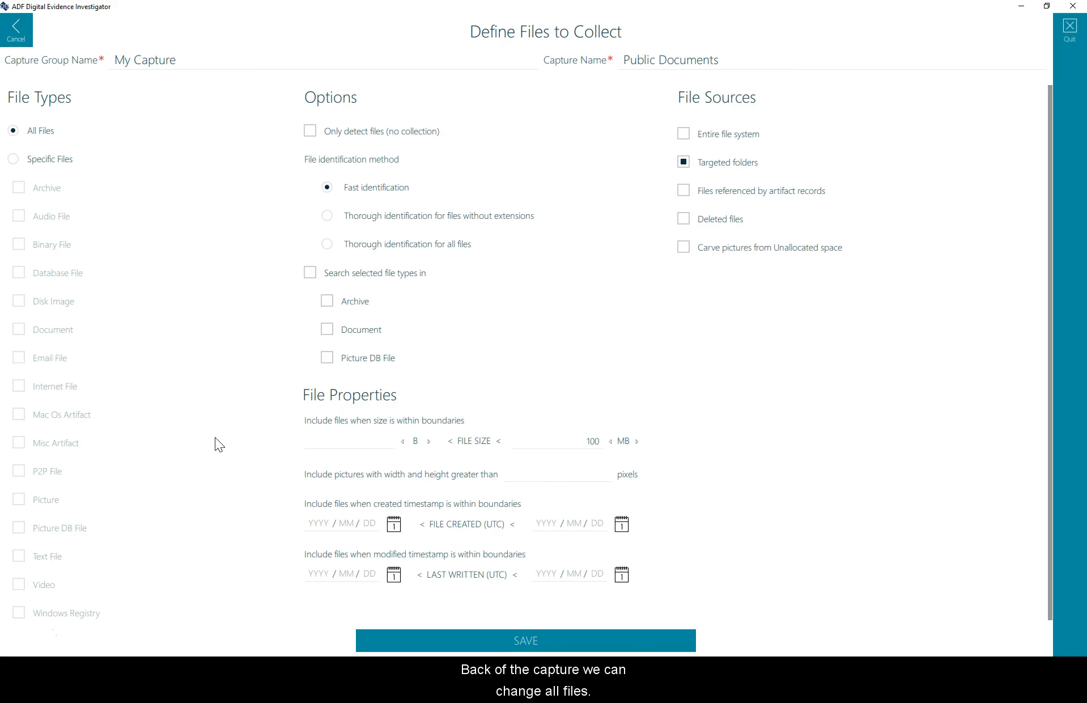
click(28, 160)
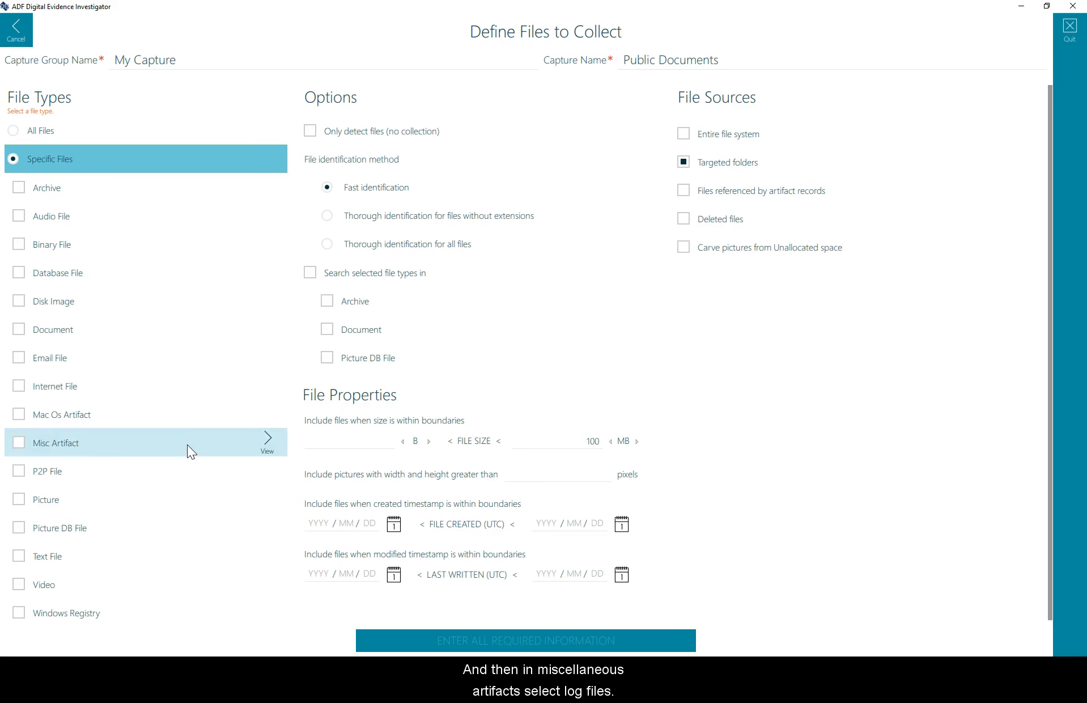
click(266, 441)
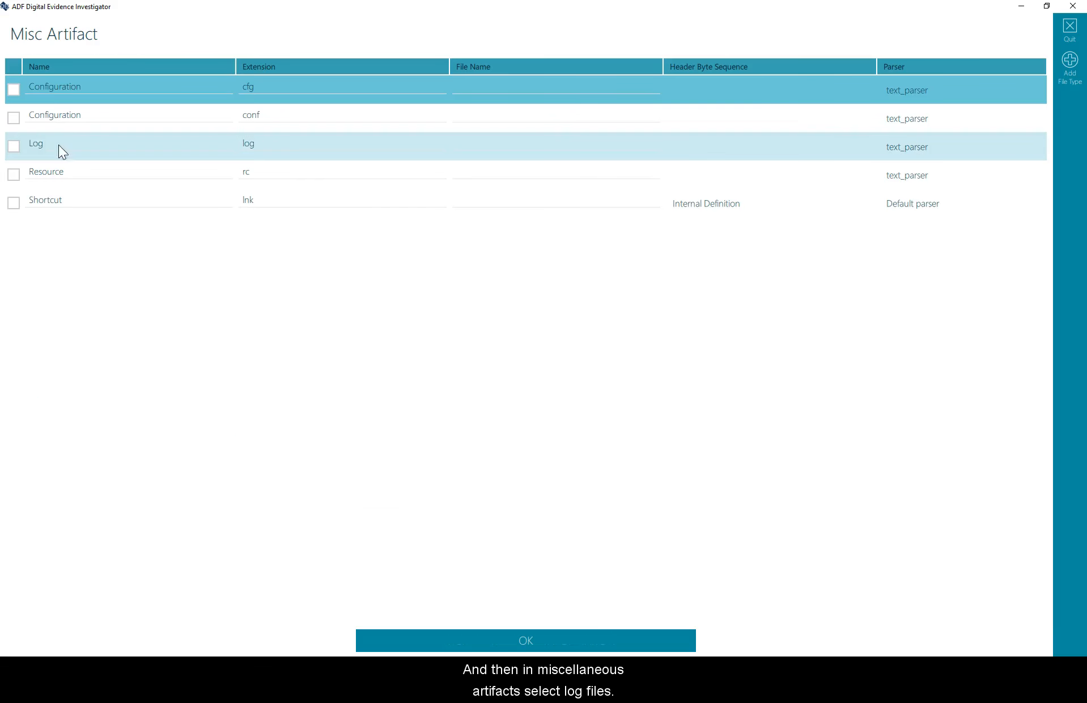
click(13, 147)
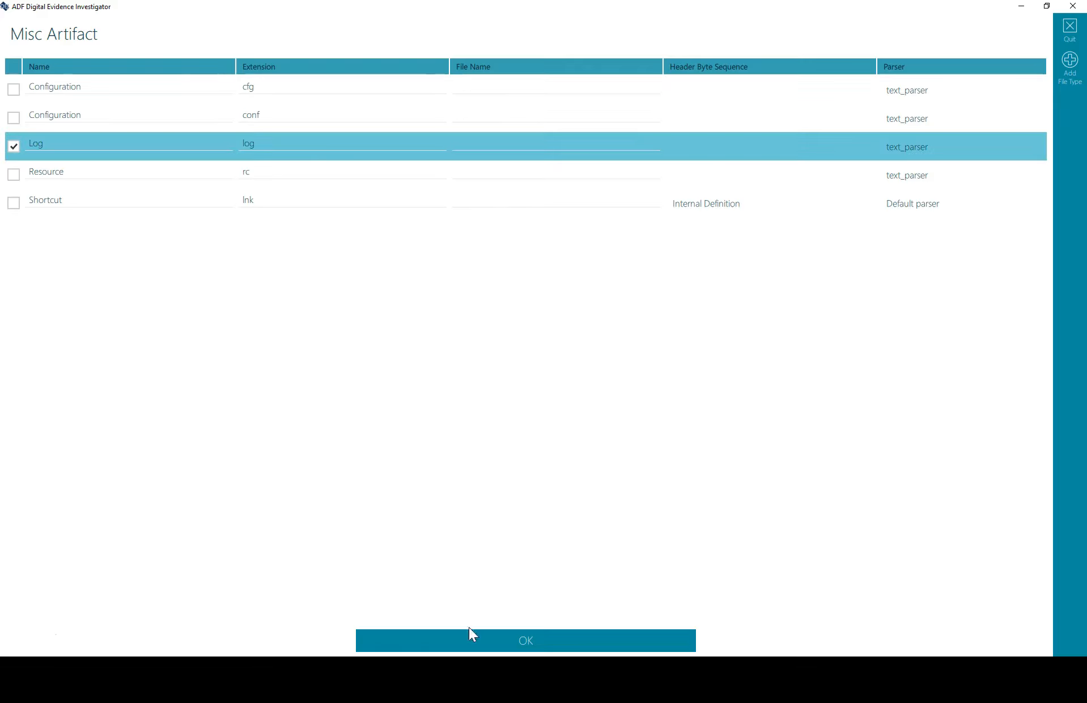
click(497, 646)
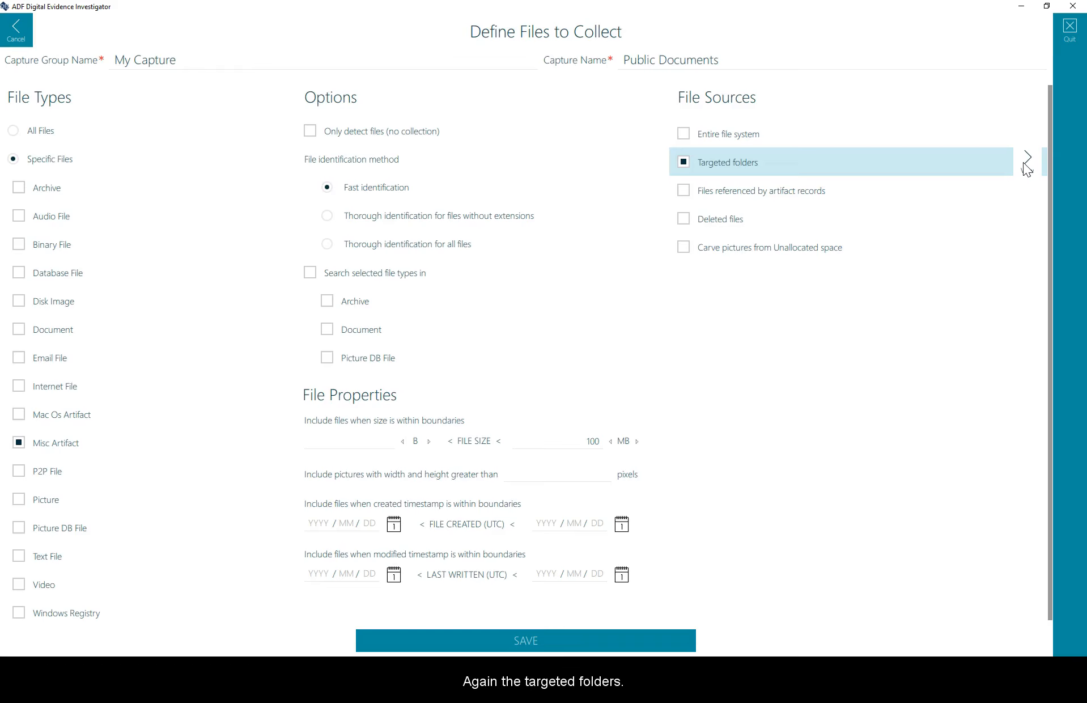
Exclude /users/Public/Documents/.* from the targeted folders and include /users/.* and /documents and settings/.* instead
click(1024, 162)
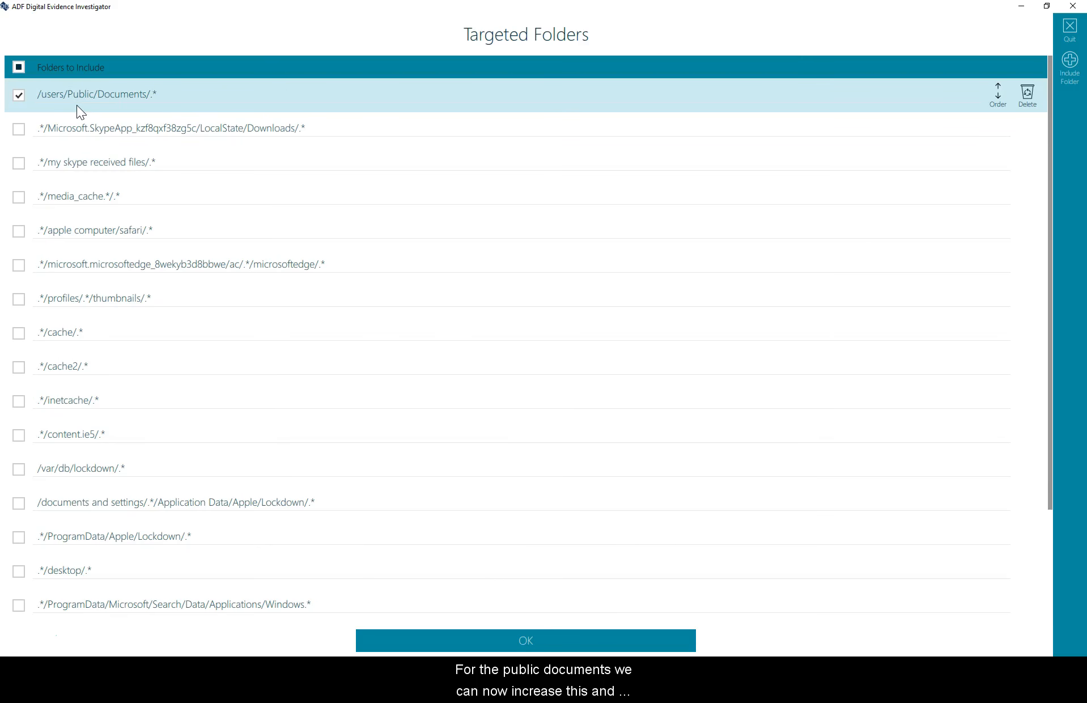
click(16, 96)
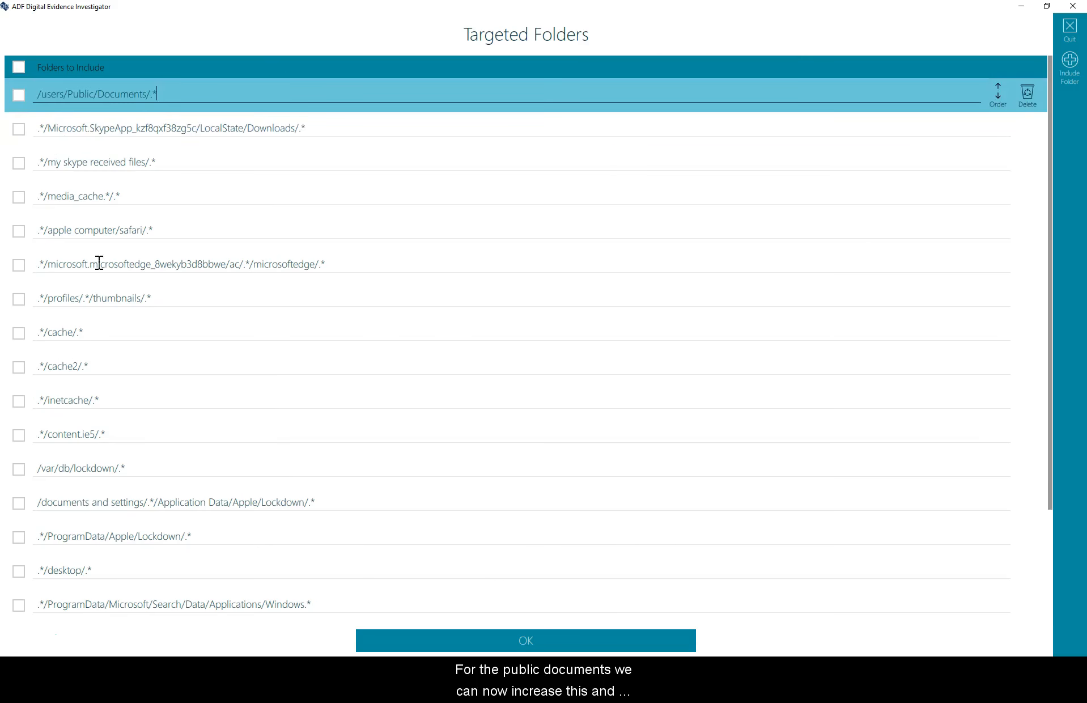
scroll(97, 269, down, 3)
click(21, 568)
click(19, 535)
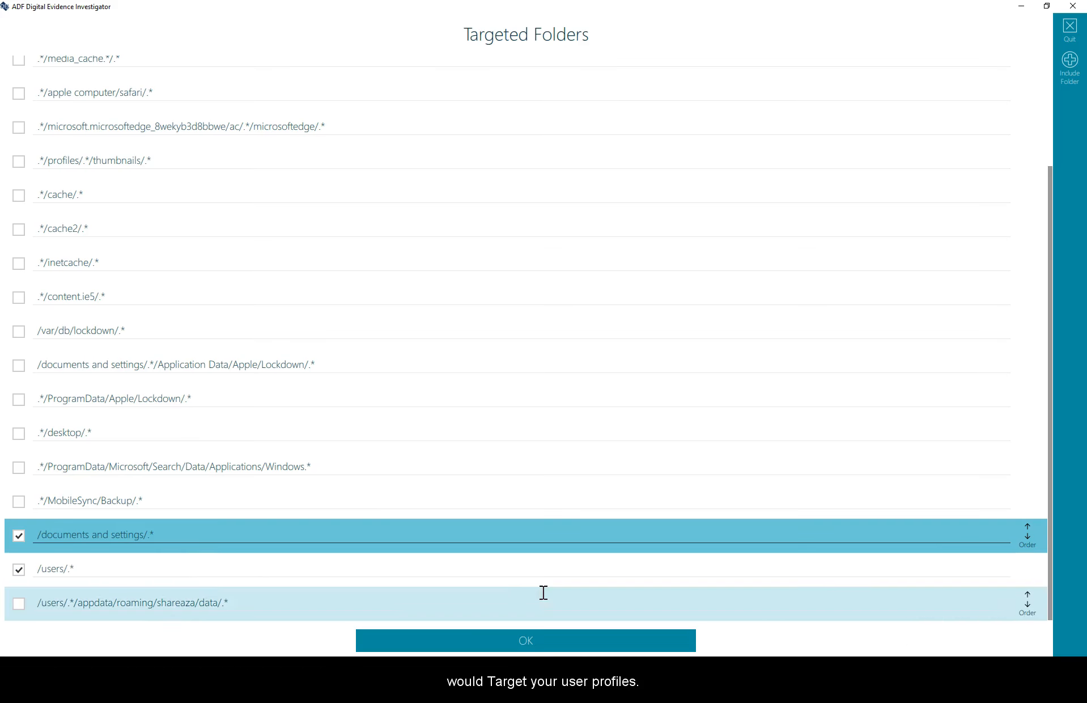
click(560, 640)
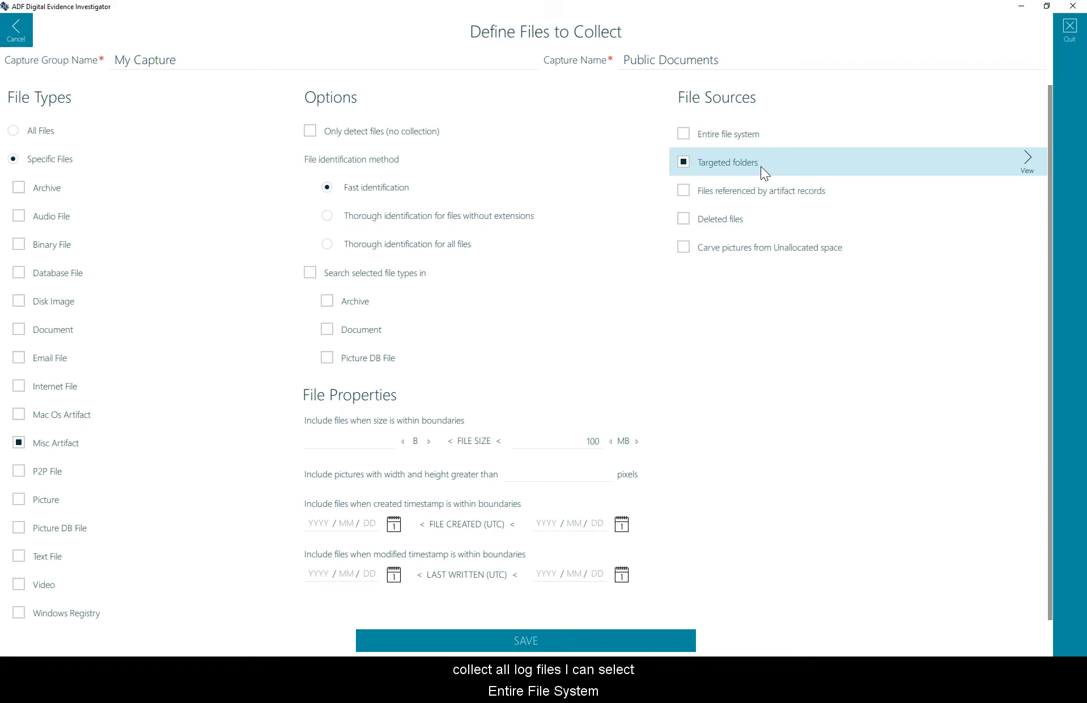
Add the entire file system as a file source and save the edited capture
click(684, 136)
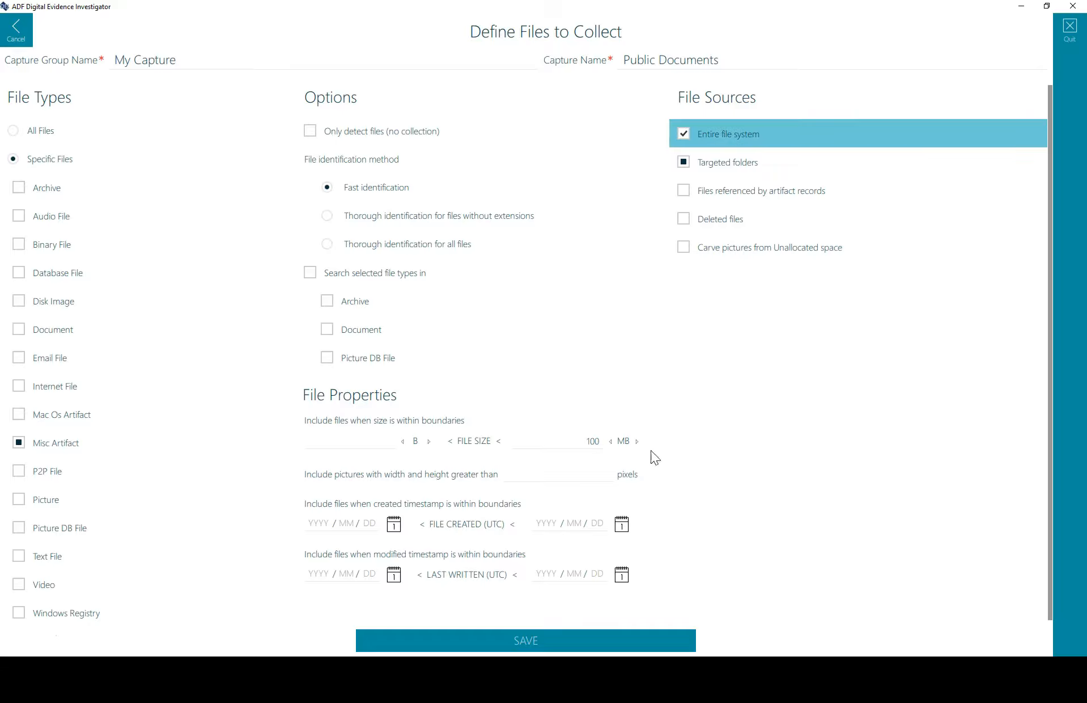
click(530, 639)
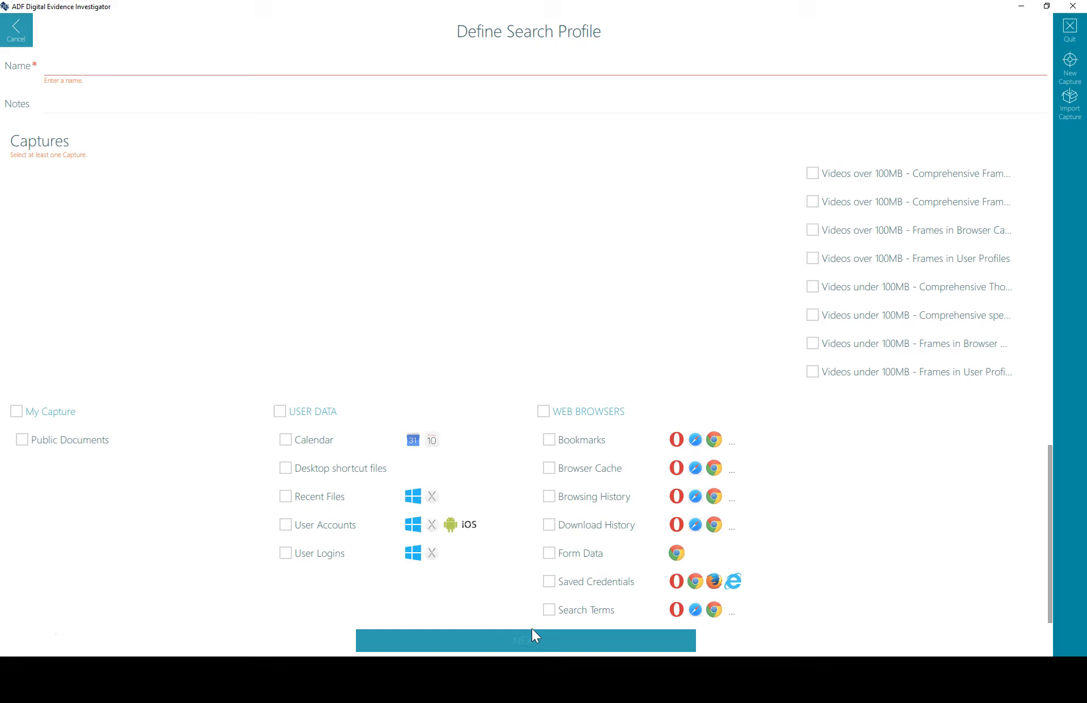